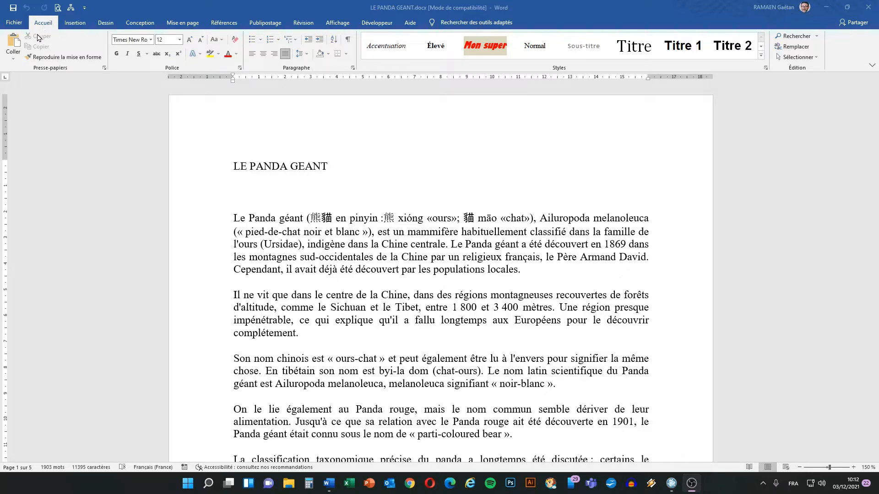
Replace every occurrence of "panda" with "loup" throughout the document.
{"action": "left_click", "coordinate": [794, 48]}
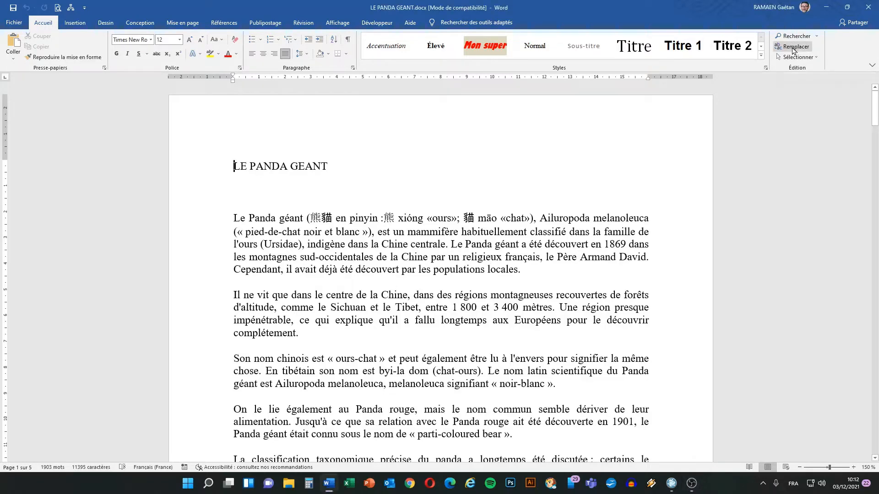
{"action": "mouse_move", "coordinate": [410, 145]}
{"action": "left_mouse_down"}
{"action": "mouse_move", "coordinate": [424, 146]}
{"action": "mouse_move", "coordinate": [412, 145]}
{"action": "left_mouse_up"}
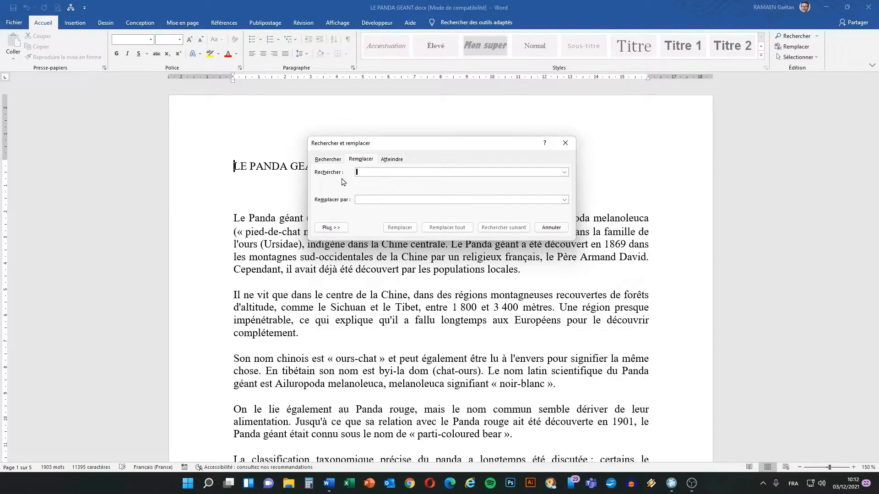
{"action": "type", "text": "panda"}
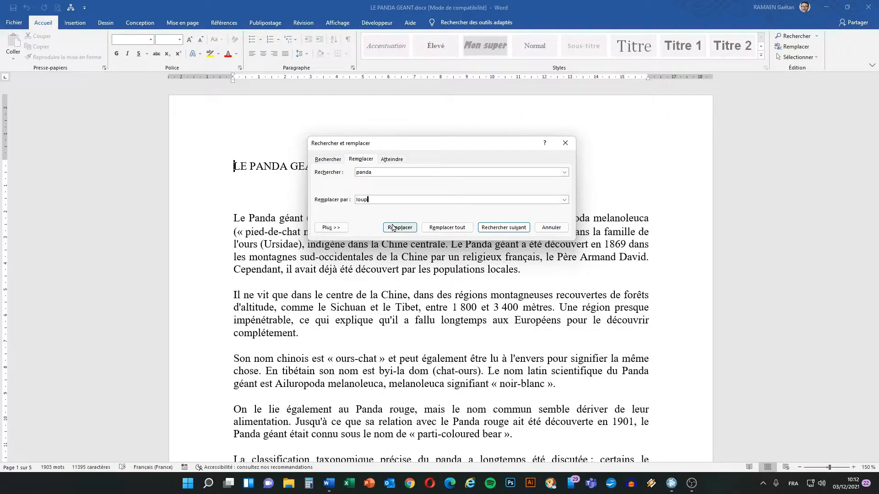
{"action": "left_click", "coordinate": [443, 232]}
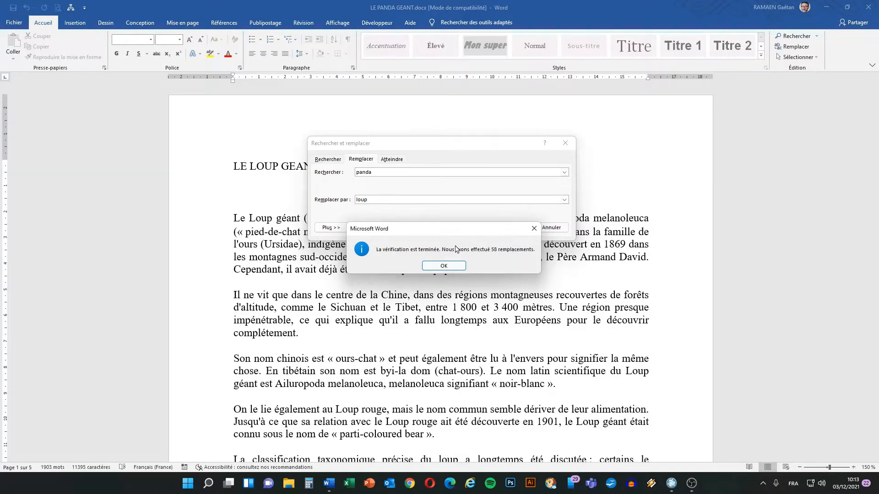
{"action": "left_click", "coordinate": [444, 266]}
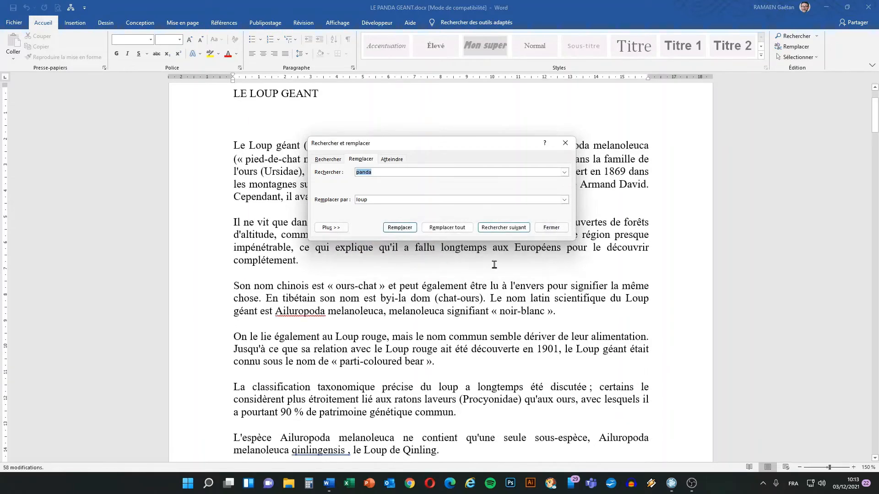
{"action": "left_click", "coordinate": [551, 227]}
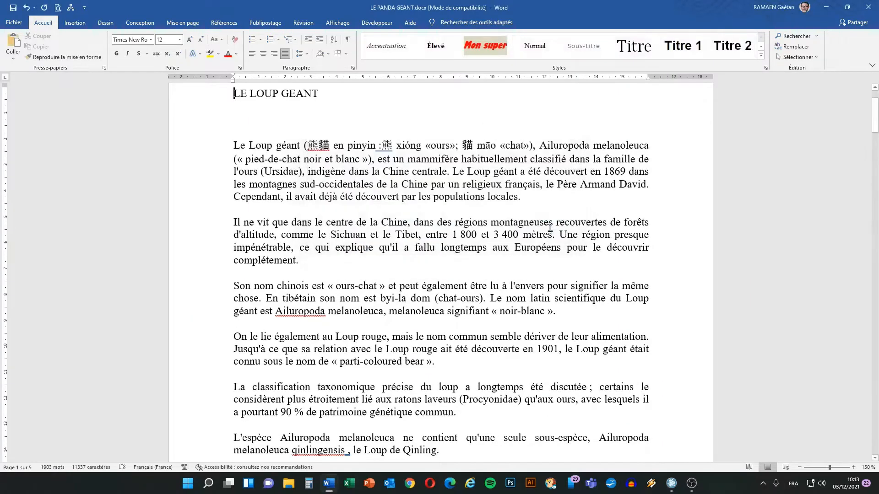
Examine the capitalization of the replaced word "loup" in the title, the opening paragraph and the taxonomic classification paragraph.
{"action": "scroll", "coordinate": [275, 221], "scroll_direction": "up", "scroll_amount": 1}
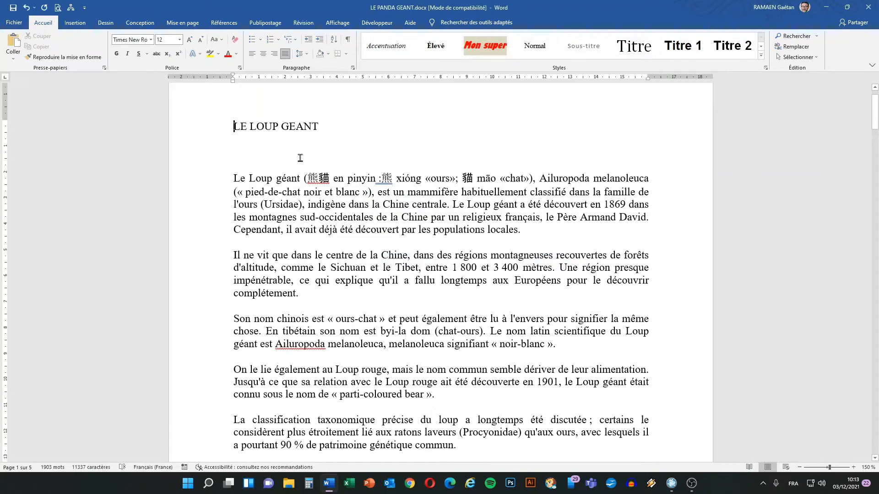
{"action": "left_click", "coordinate": [201, 131]}
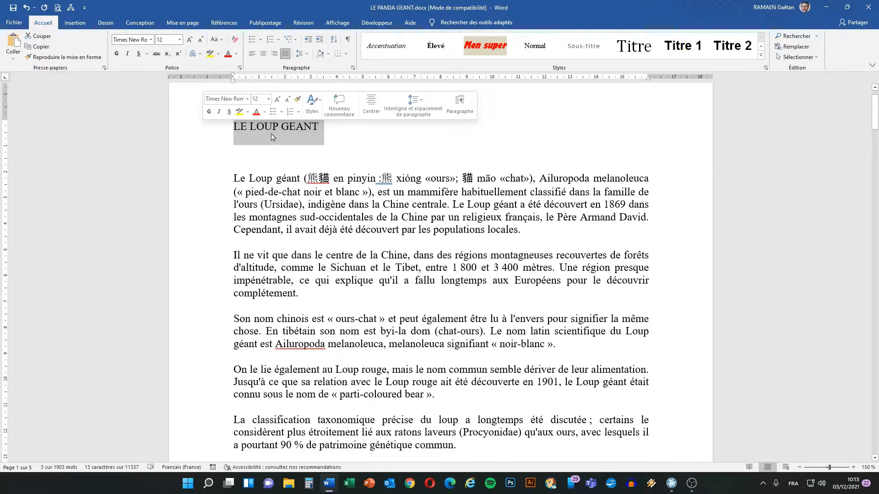
{"action": "left_click_drag", "start_coordinate": [249, 179], "coordinate": [273, 179]}
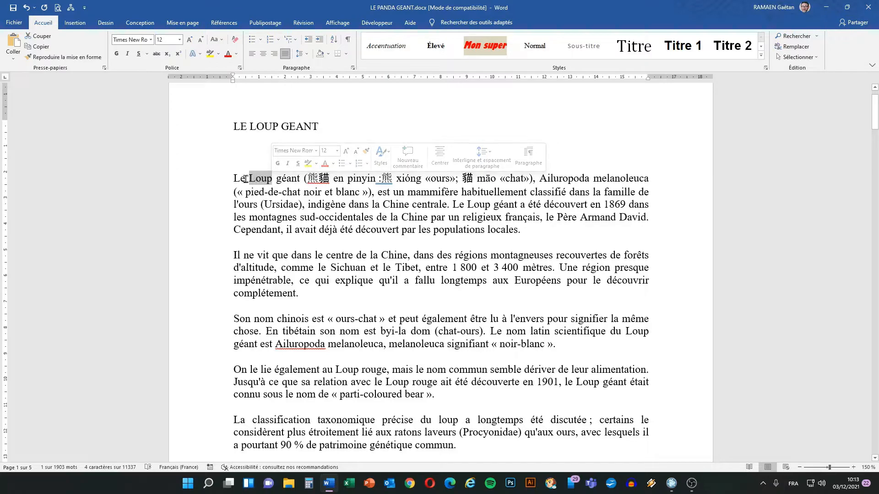
{"action": "left_click", "coordinate": [256, 181]}
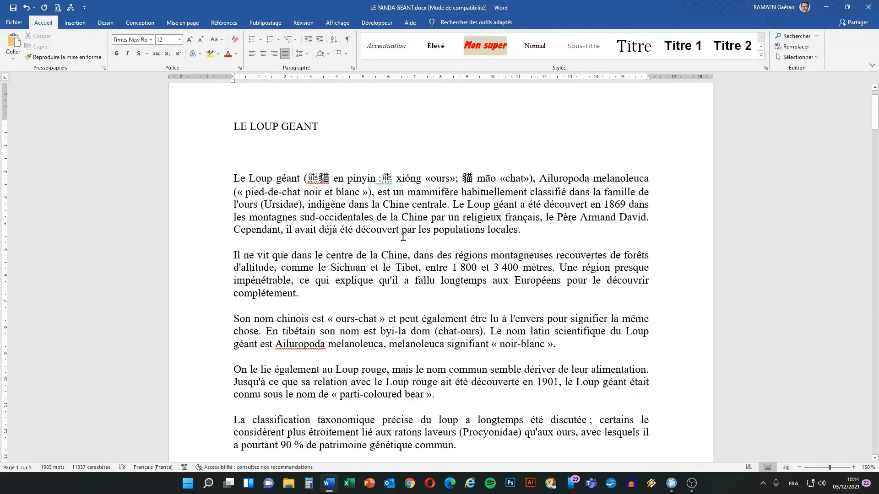
{"action": "scroll", "coordinate": [403, 236], "scroll_direction": "down", "scroll_amount": 3}
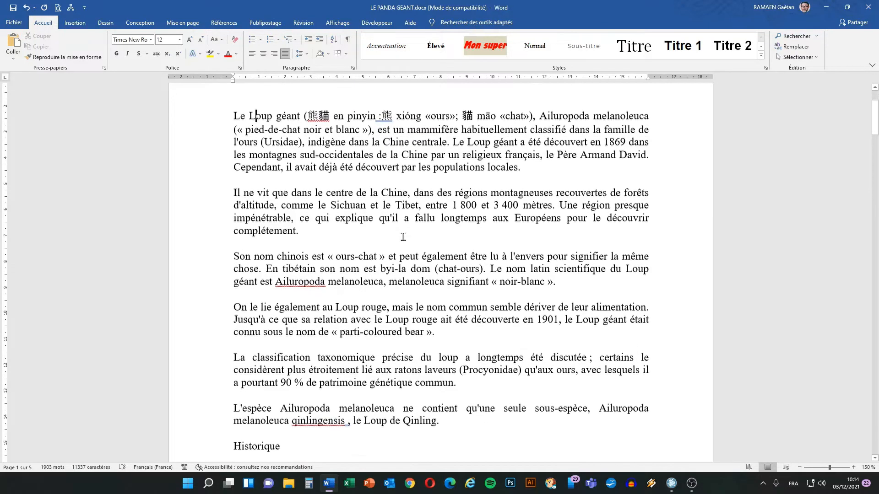
{"action": "scroll", "coordinate": [403, 237], "scroll_direction": "down", "scroll_amount": 3}
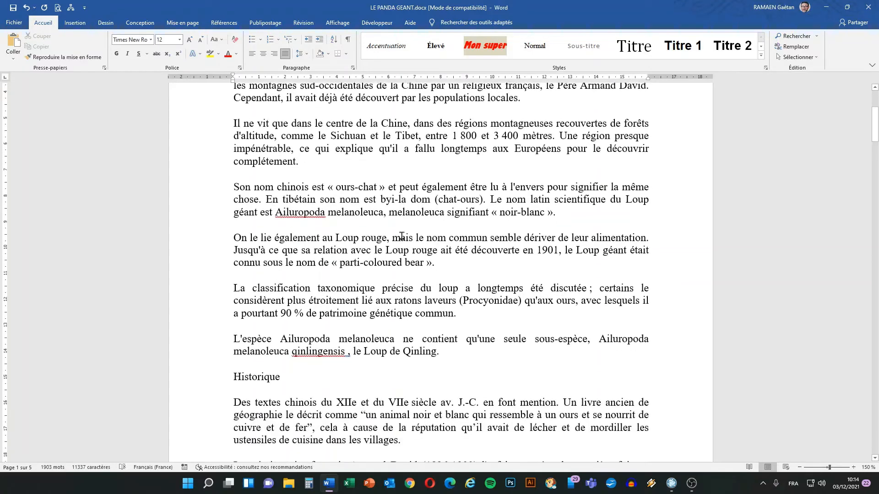
{"action": "scroll", "coordinate": [401, 236], "scroll_direction": "down", "scroll_amount": 2}
{"action": "scroll", "coordinate": [402, 236], "scroll_direction": "down", "scroll_amount": 1}
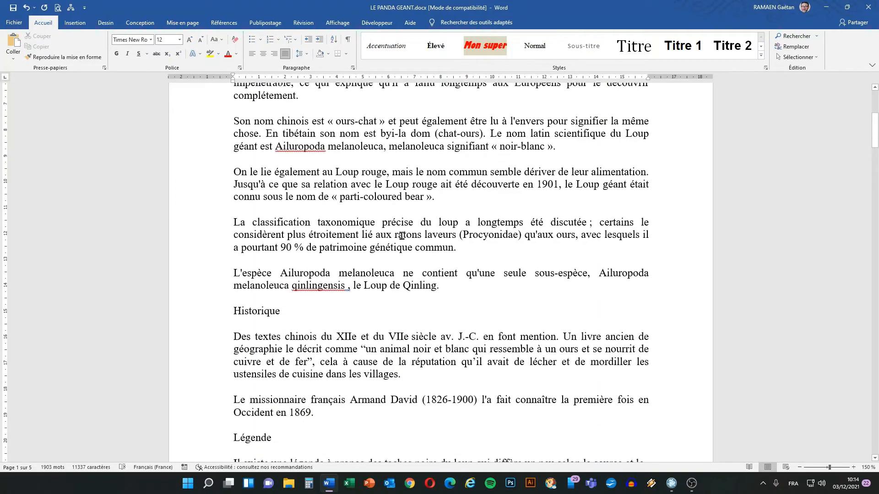
{"action": "left_click_drag", "start_coordinate": [459, 222], "coordinate": [438, 223]}
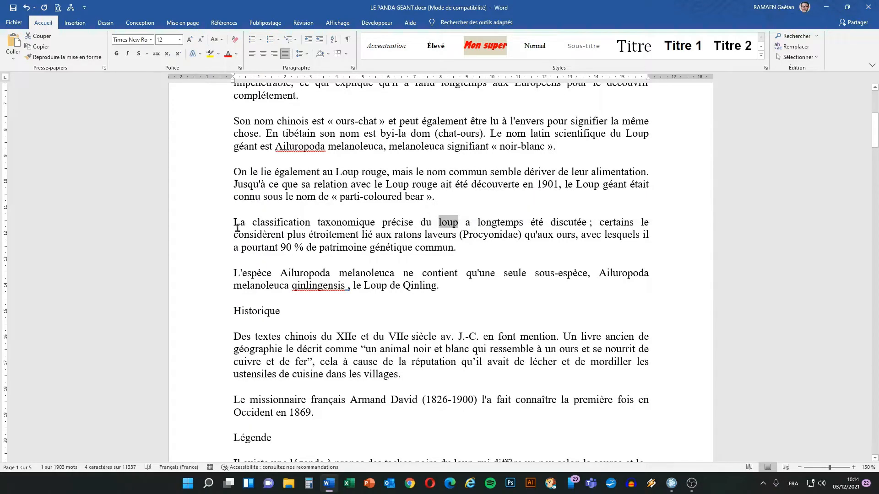
{"action": "left_click", "coordinate": [442, 225]}
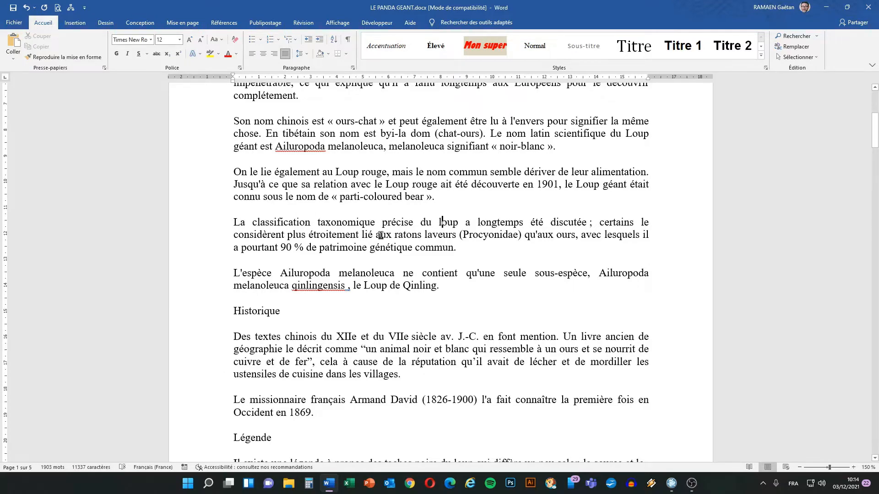
Undo the replacement of "panda" with "loup" in the whole document.
{"action": "scroll", "coordinate": [441, 275], "scroll_direction": "up", "scroll_amount": 6}
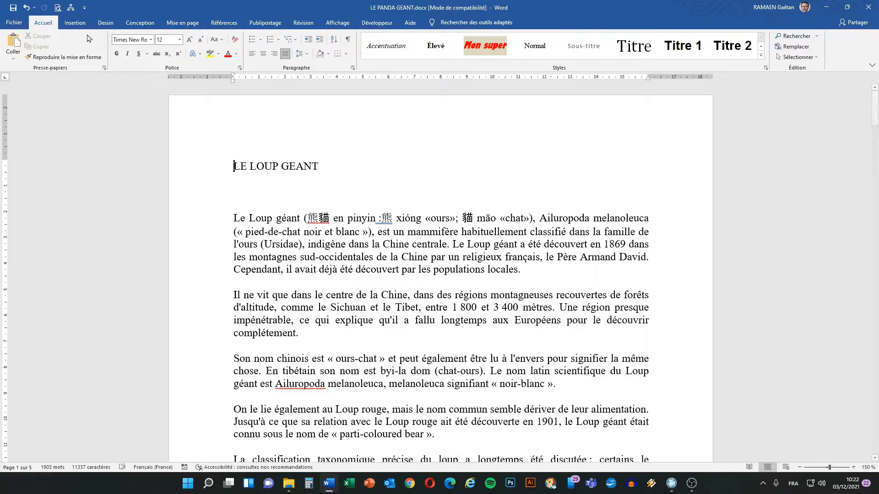
{"action": "left_click", "coordinate": [27, 8]}
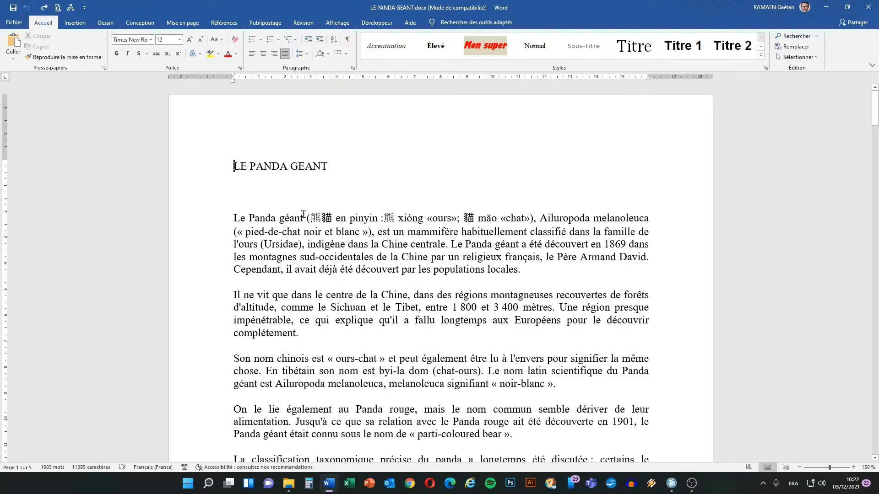
Search the document for "panda" and look through the highlighted occurrences in the text.
{"action": "left_click", "coordinate": [789, 38]}
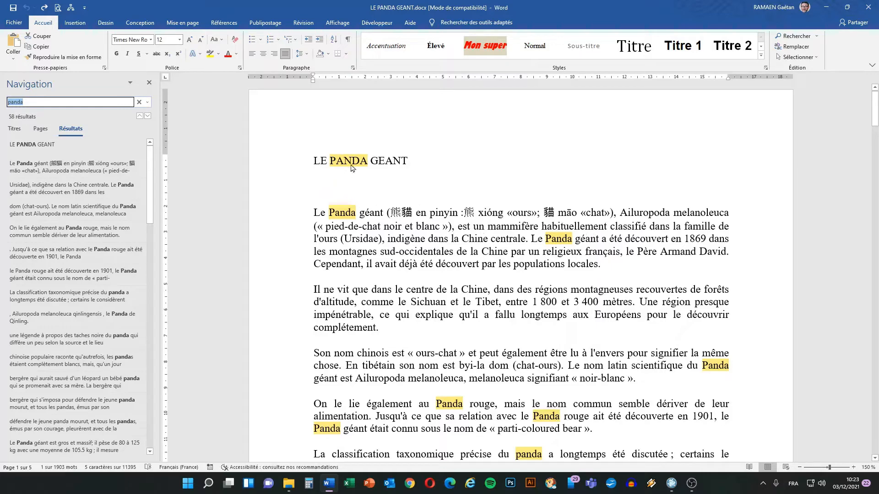
{"action": "scroll", "coordinate": [476, 282], "scroll_direction": "down", "scroll_amount": 3}
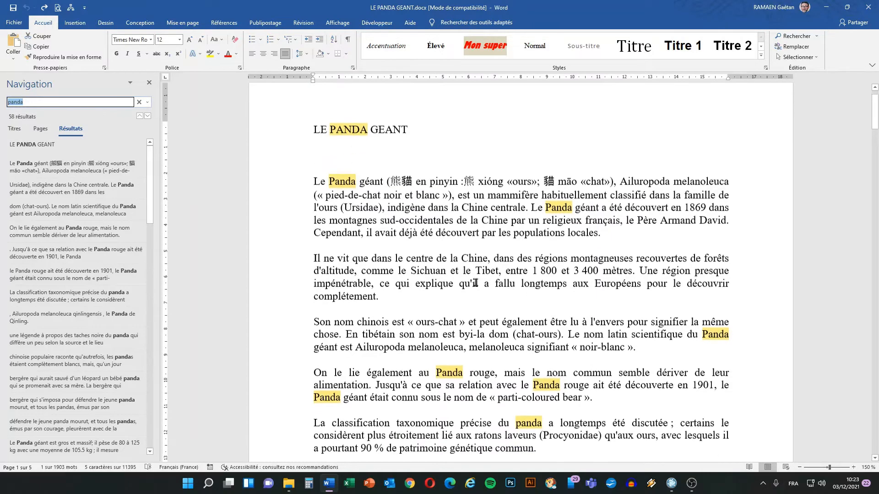
{"action": "scroll", "coordinate": [476, 282], "scroll_direction": "down", "scroll_amount": 9}
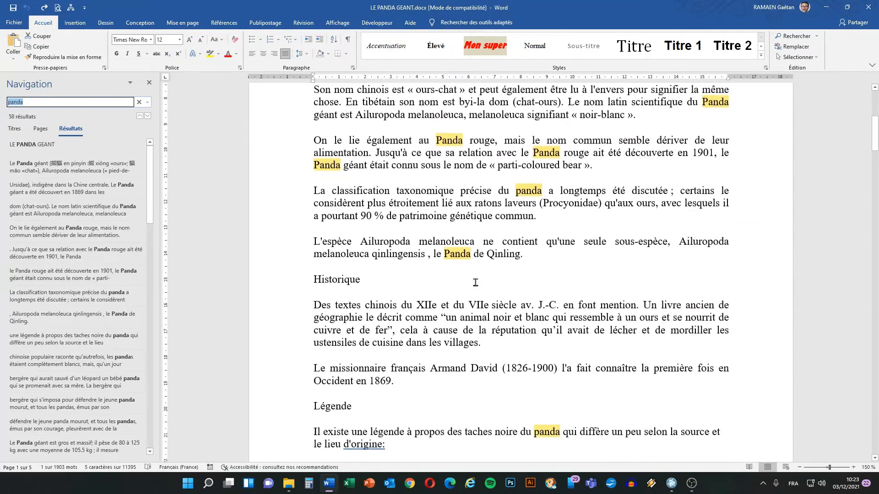
{"action": "scroll", "coordinate": [476, 283], "scroll_direction": "up", "scroll_amount": 12}
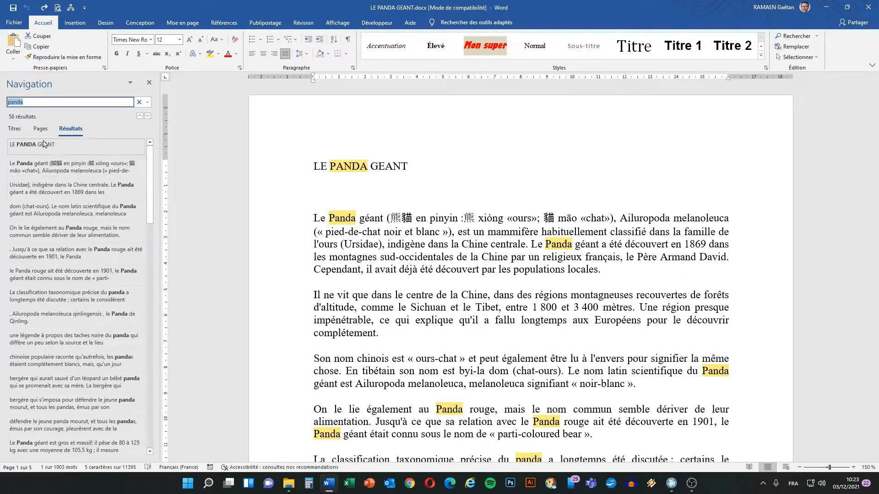
Change the search term to "géant" and review its highlighted occurrences in the text.
{"action": "left_click", "coordinate": [28, 101]}
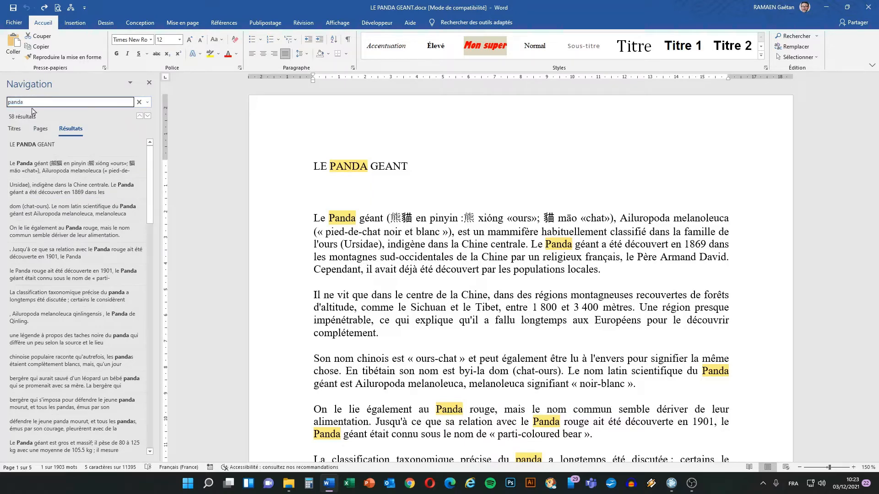
{"action": "left_click_drag", "start_coordinate": [26, 101], "coordinate": [1, 101]}
{"action": "key", "text": "BackSpace"}
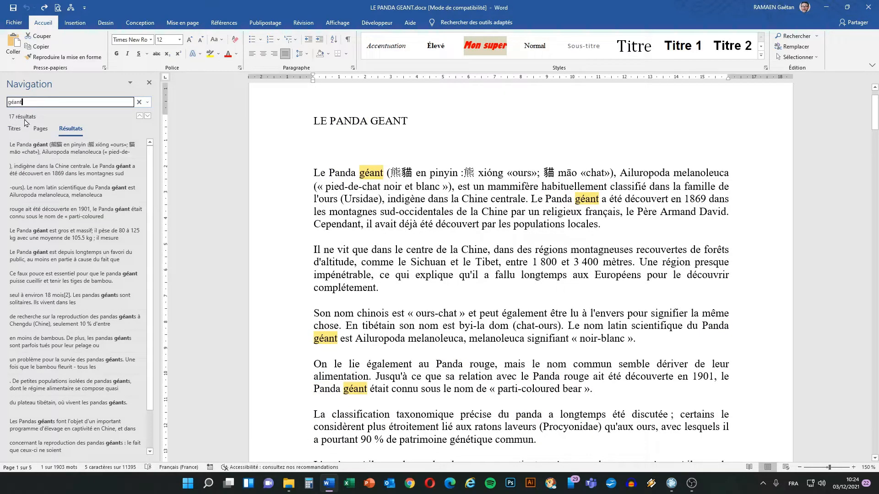
{"action": "scroll", "coordinate": [534, 249], "scroll_direction": "up", "scroll_amount": 1}
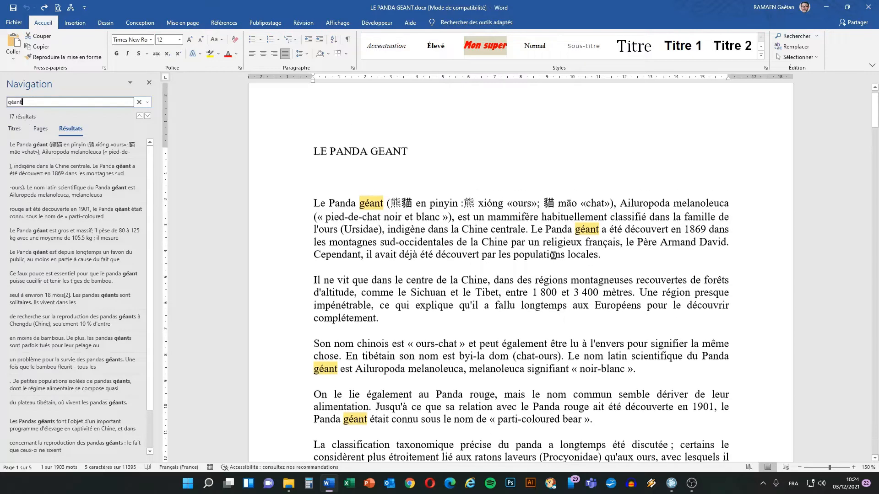
{"action": "scroll", "coordinate": [535, 250], "scroll_direction": "down", "scroll_amount": 4}
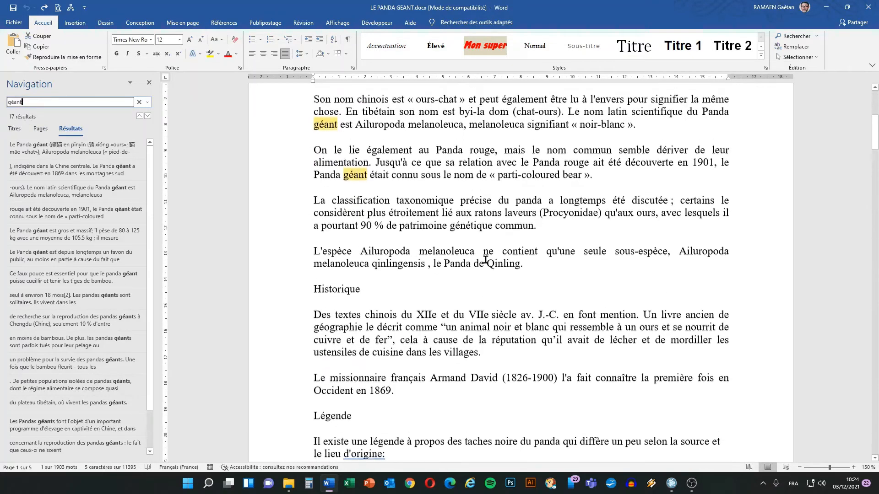
{"action": "scroll", "coordinate": [485, 259], "scroll_direction": "up", "scroll_amount": 5}
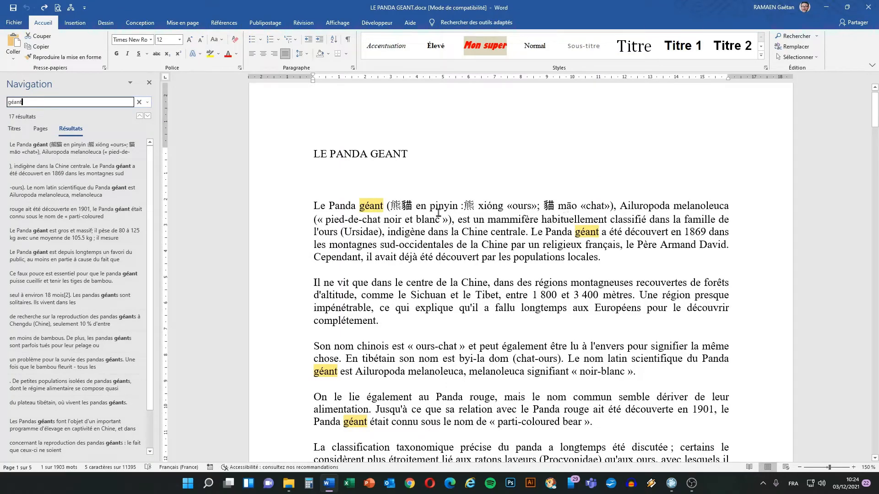
{"action": "scroll", "coordinate": [430, 258], "scroll_direction": "down", "scroll_amount": 9}
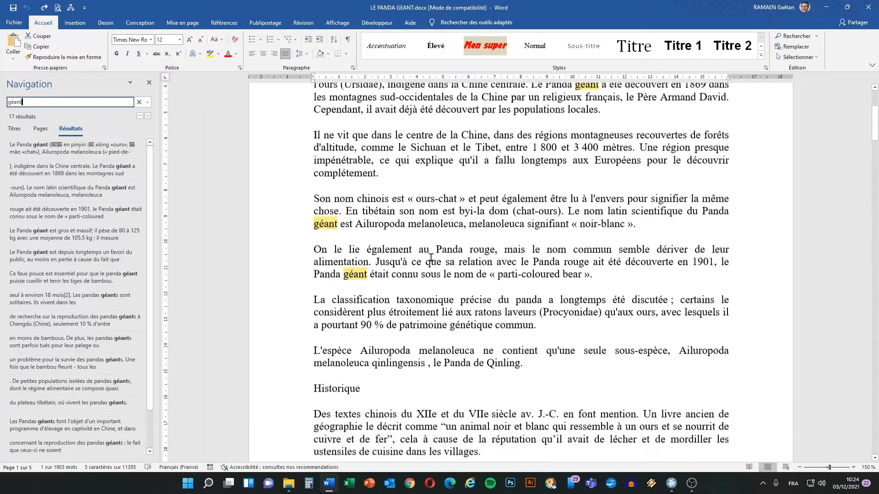
{"action": "scroll", "coordinate": [431, 257], "scroll_direction": "up", "scroll_amount": 10}
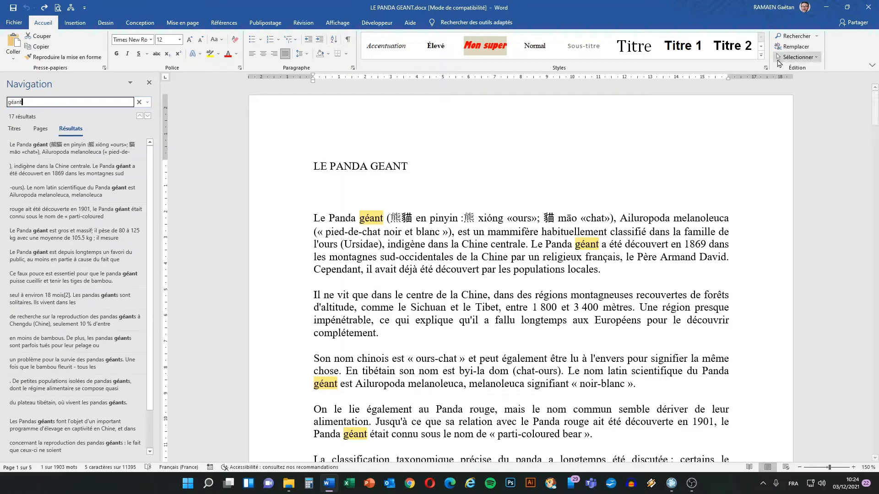
Replace every occurrence of "géant" with "nain" throughout the document and close the replace dialog.
{"action": "left_click", "coordinate": [787, 47]}
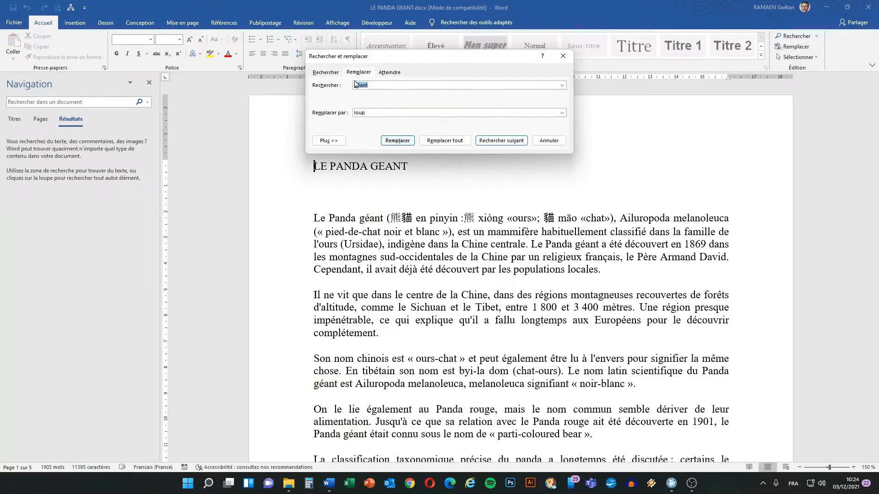
{"action": "left_click_drag", "start_coordinate": [366, 114], "coordinate": [353, 116]}
{"action": "type", "text": "nain"}
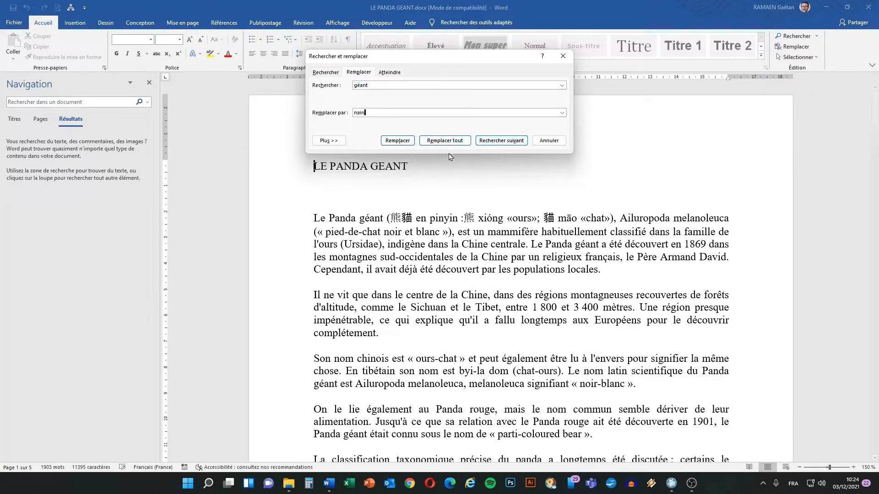
{"action": "left_click", "coordinate": [443, 142]}
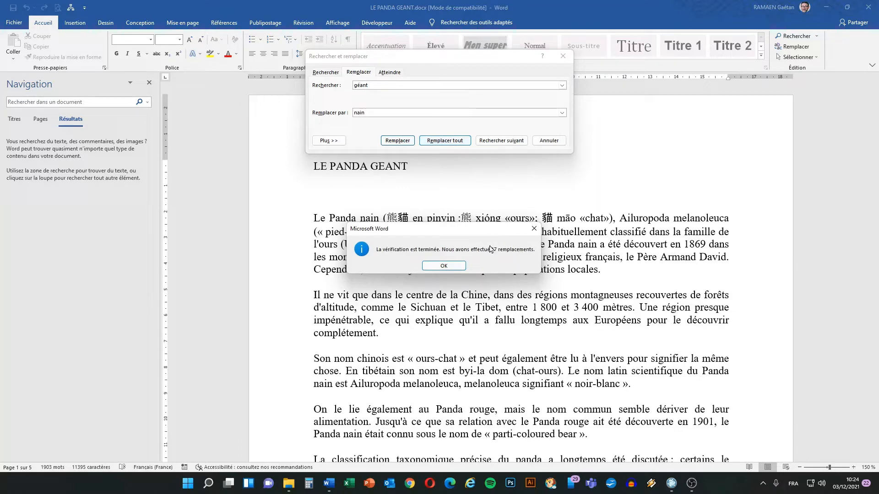
{"action": "left_click", "coordinate": [442, 268]}
{"action": "left_click", "coordinate": [549, 140]}
Check the replacement by searching the document for "géant" and for "nain".
{"action": "scroll", "coordinate": [440, 235], "scroll_direction": "up", "scroll_amount": 2}
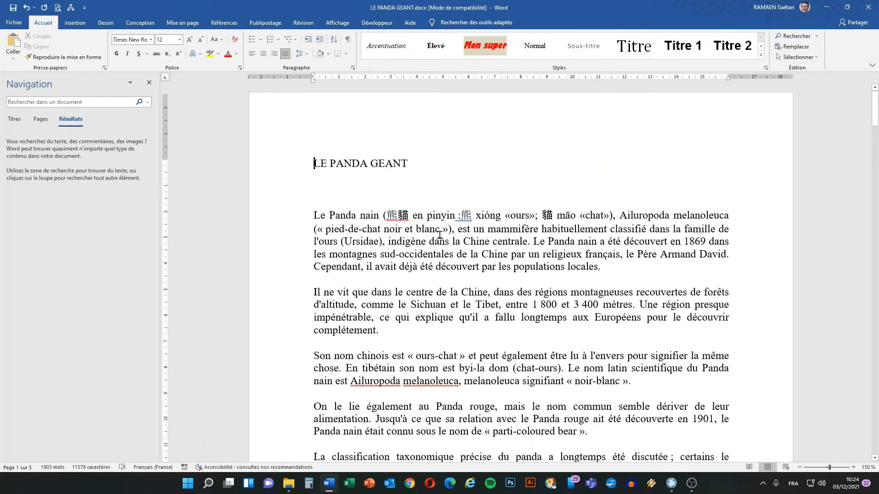
{"action": "left_click", "coordinate": [37, 104]}
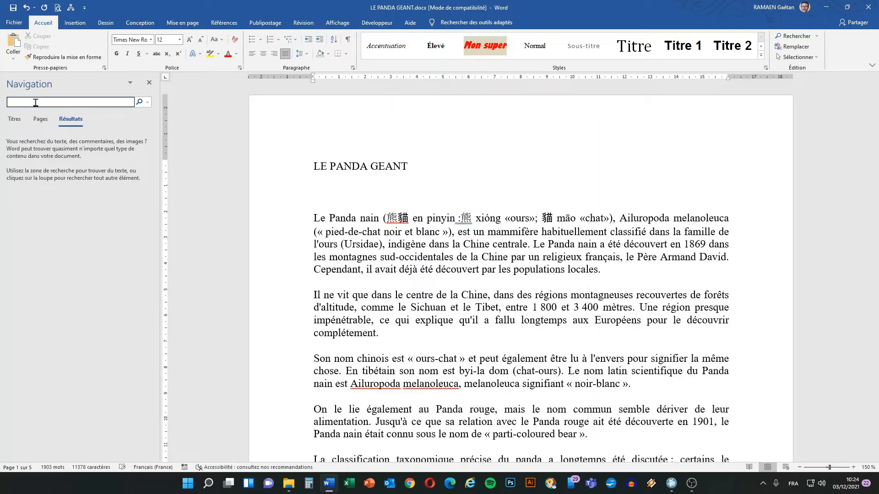
{"action": "type", "text": "géant"}
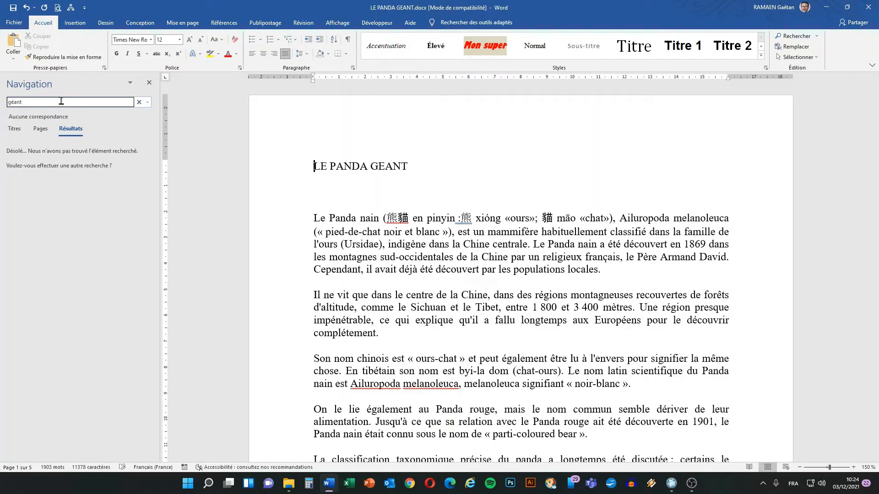
{"action": "left_click_drag", "start_coordinate": [61, 101], "coordinate": [2, 102]}
{"action": "type", "text": "nain"}
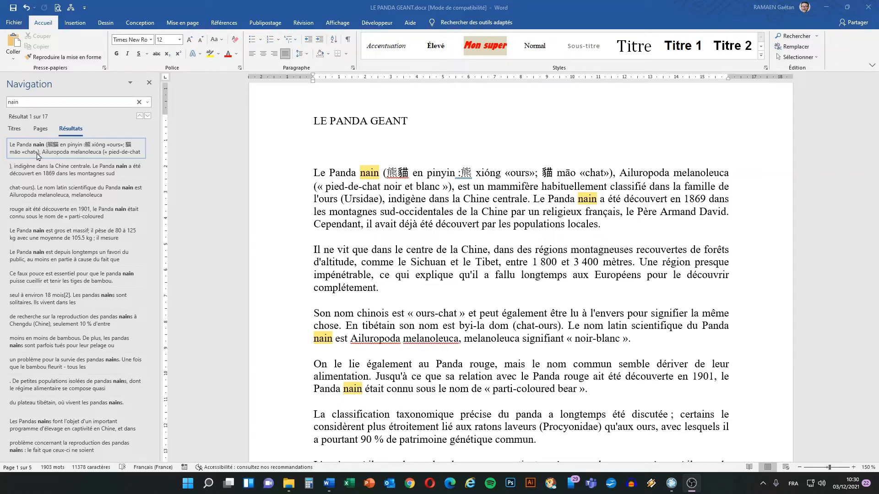
Go through the second, third and fourth "nain" search results in the document, and return to the first occurrence.
{"action": "left_click", "coordinate": [54, 170]}
{"action": "left_click", "coordinate": [54, 197]}
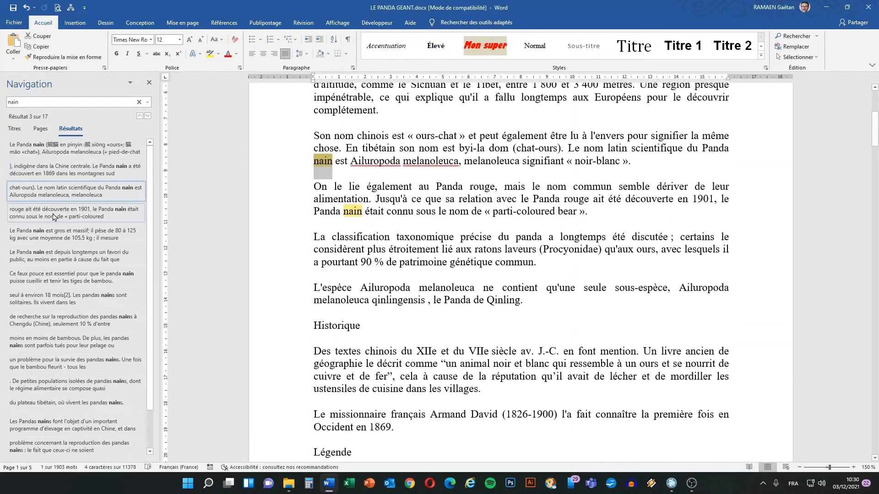
{"action": "left_click", "coordinate": [55, 219]}
{"action": "left_click", "coordinate": [63, 151]}
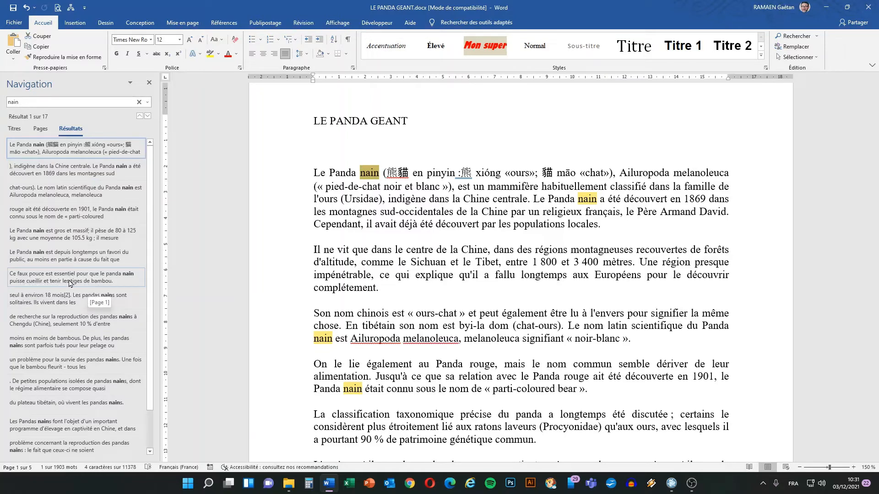
Go to the "nain" occurrence in the sentence beginning "Ce faux pouce est essentiel" and examine that sentence.
{"action": "left_click", "coordinate": [45, 280]}
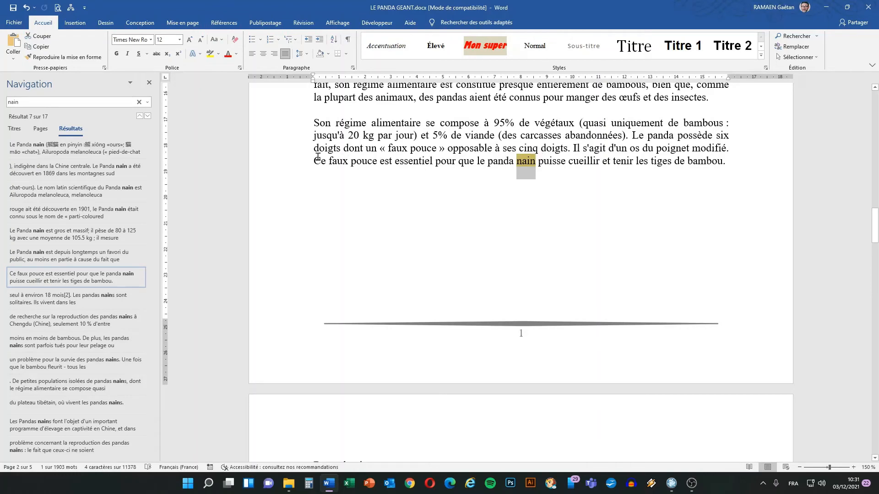
{"action": "left_click_drag", "start_coordinate": [314, 164], "coordinate": [685, 170]}
{"action": "left_click", "coordinate": [518, 162]}
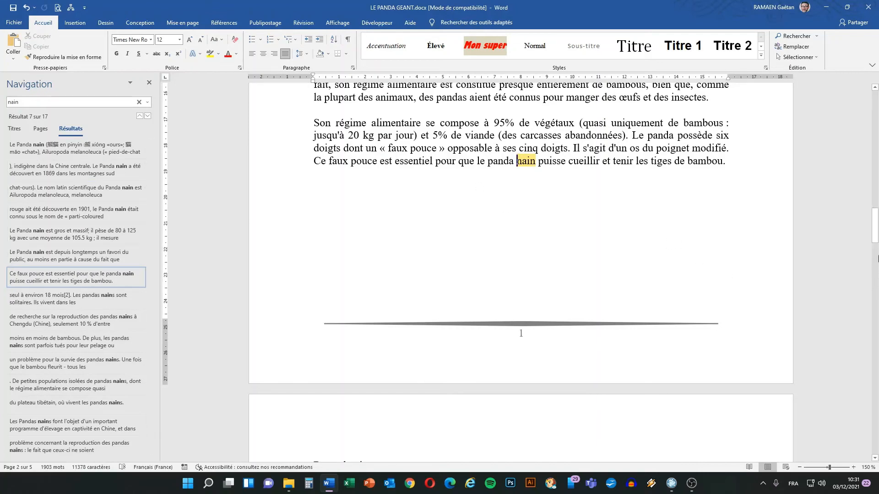
Check the title "LE PANDA GEANT" and the opening paragraphs, and end the "nain" search by closing the Navigation pane.
{"action": "left_click_drag", "start_coordinate": [874, 234], "coordinate": [875, 104]}
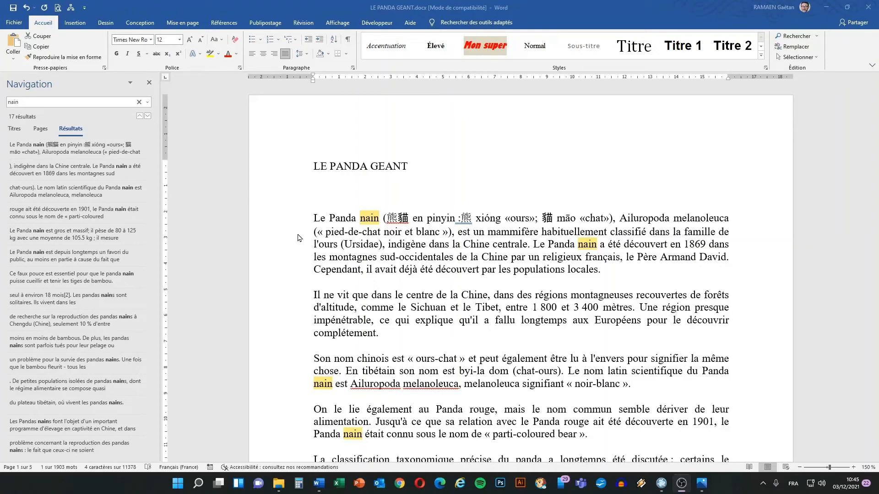
{"action": "left_click", "coordinate": [282, 173]}
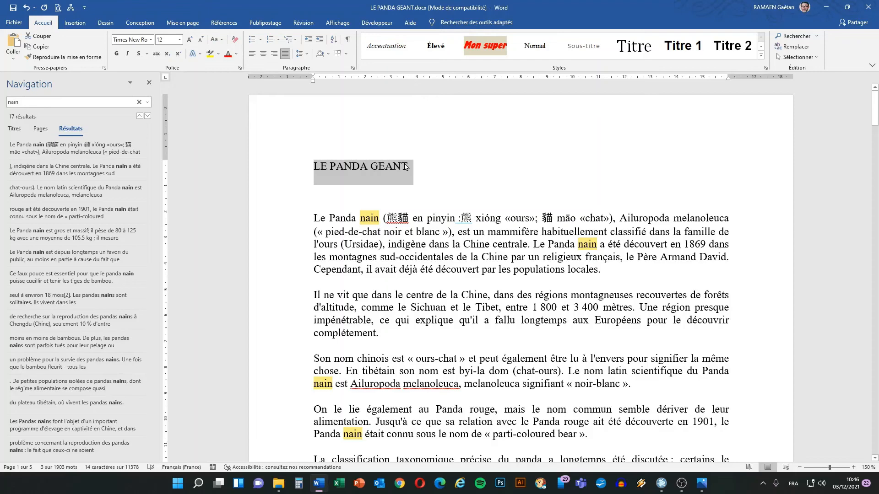
{"action": "scroll", "coordinate": [474, 317], "scroll_direction": "down", "scroll_amount": 1}
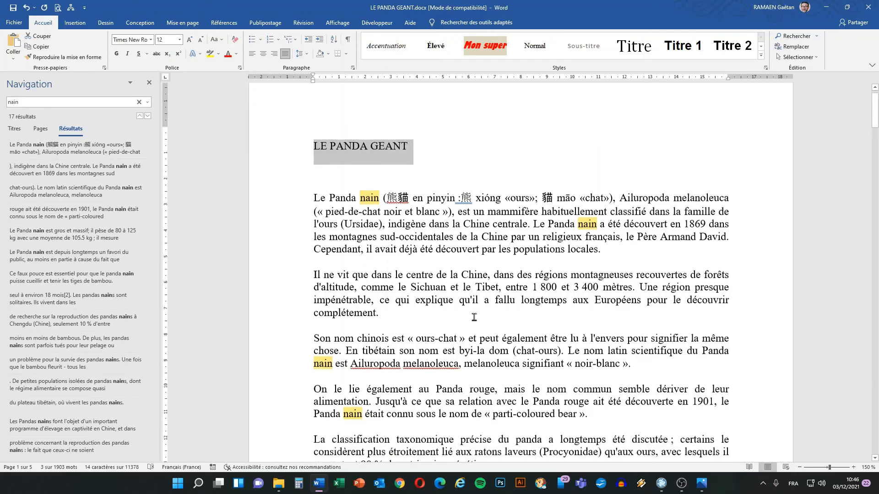
{"action": "scroll", "coordinate": [475, 317], "scroll_direction": "down", "scroll_amount": 3}
{"action": "scroll", "coordinate": [474, 317], "scroll_direction": "up", "scroll_amount": 4}
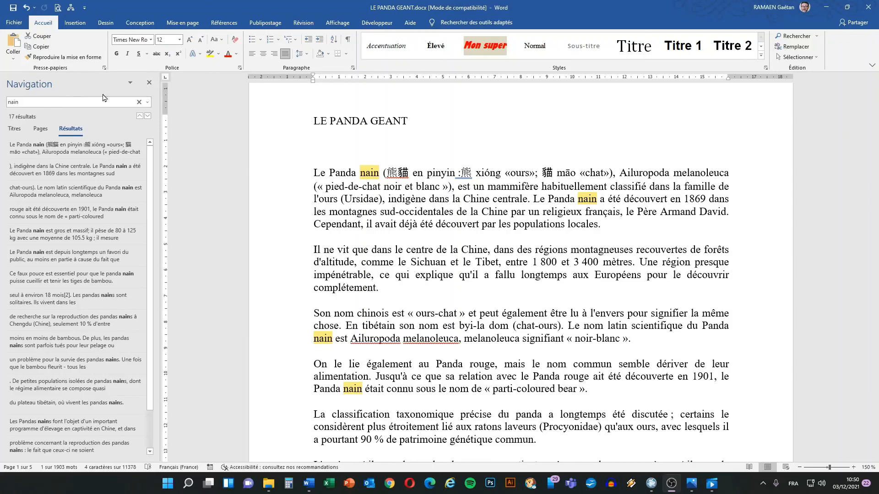
{"action": "left_click", "coordinate": [150, 84]}
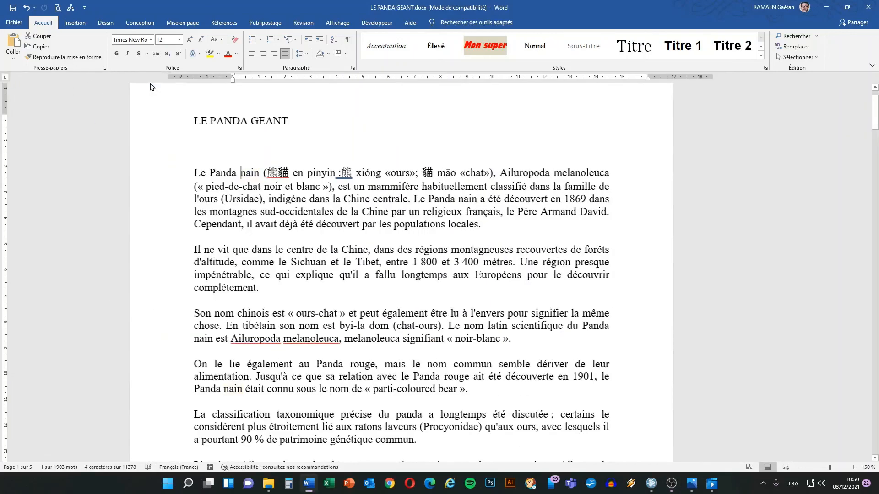